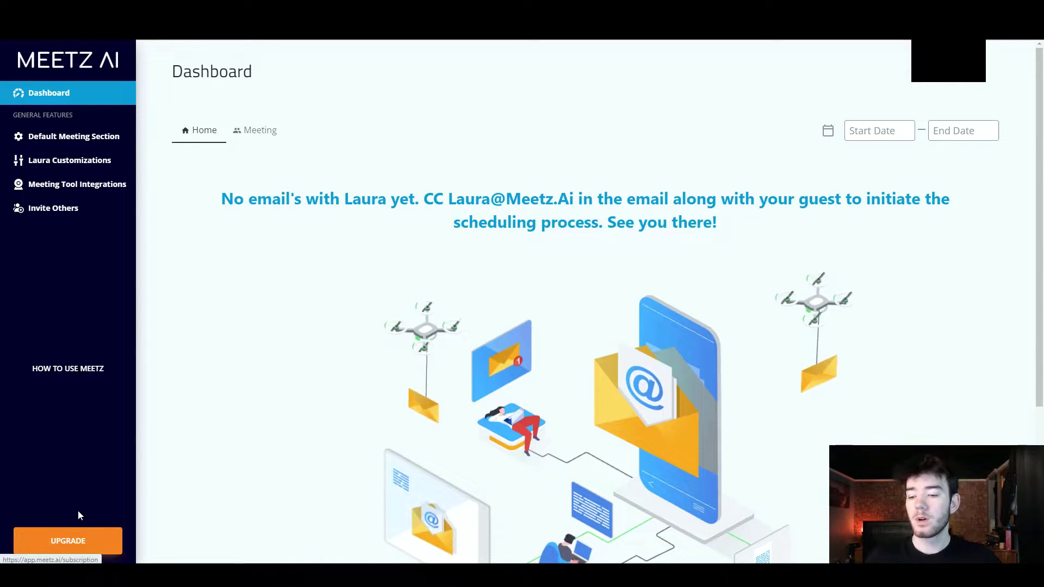
Scroll up and down through the Meetz AI dashboard overview
left_click(77, 538)
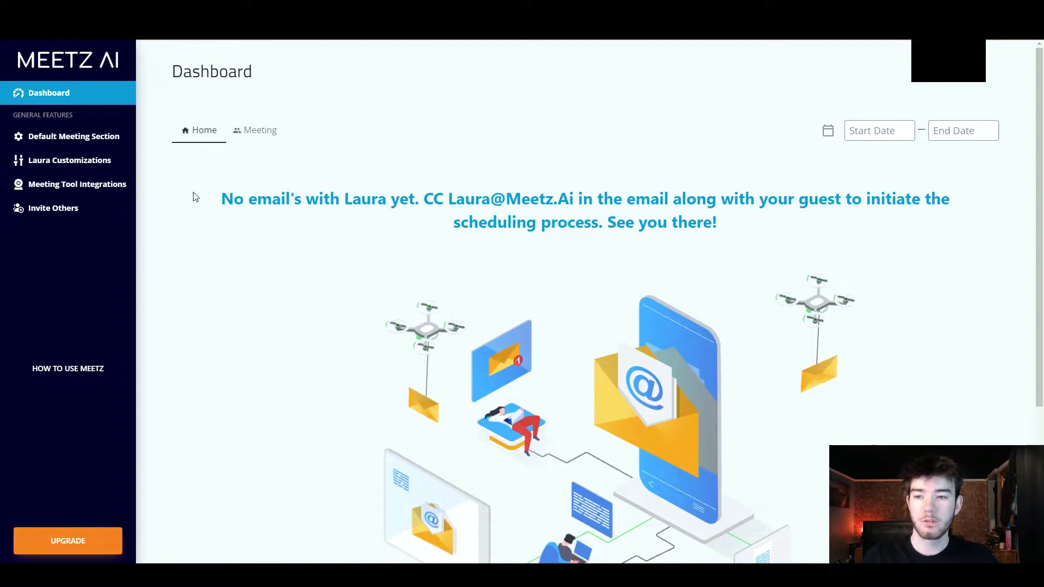
scroll(402, 242, "down", 4)
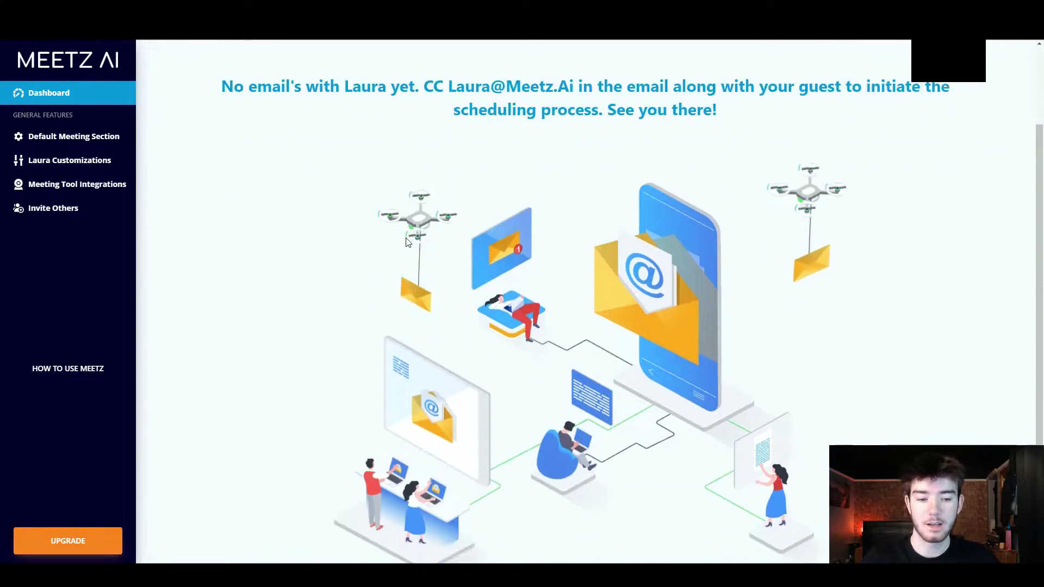
scroll(410, 241, "up", 3)
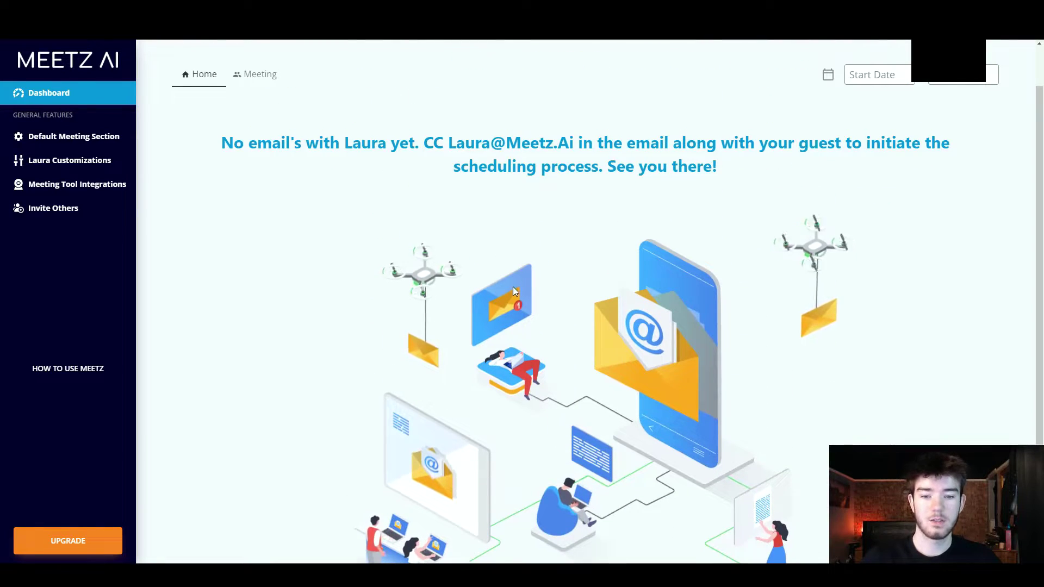
scroll(435, 228, "down", 3)
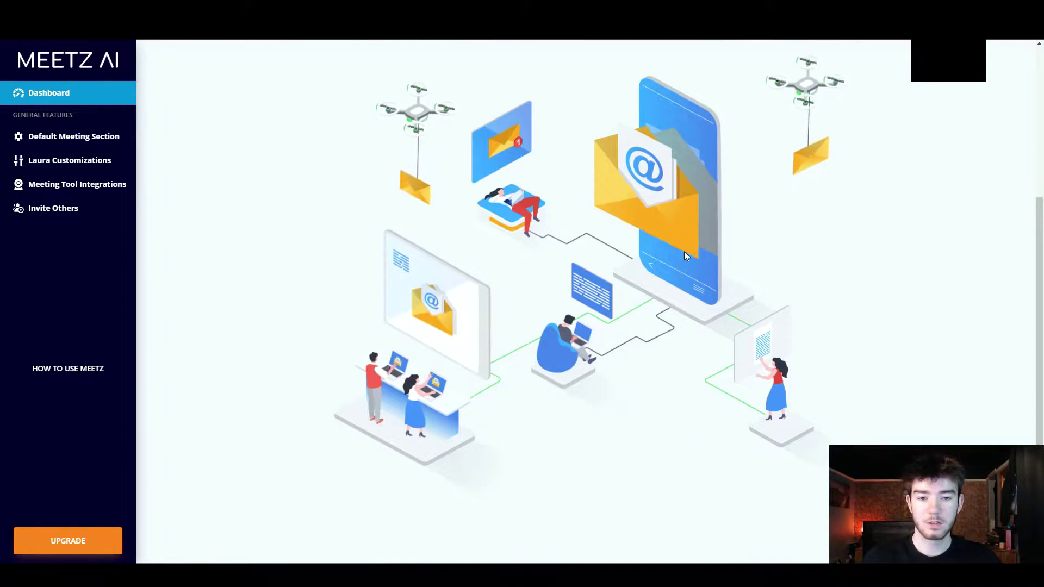
scroll(275, 219, "up", 4)
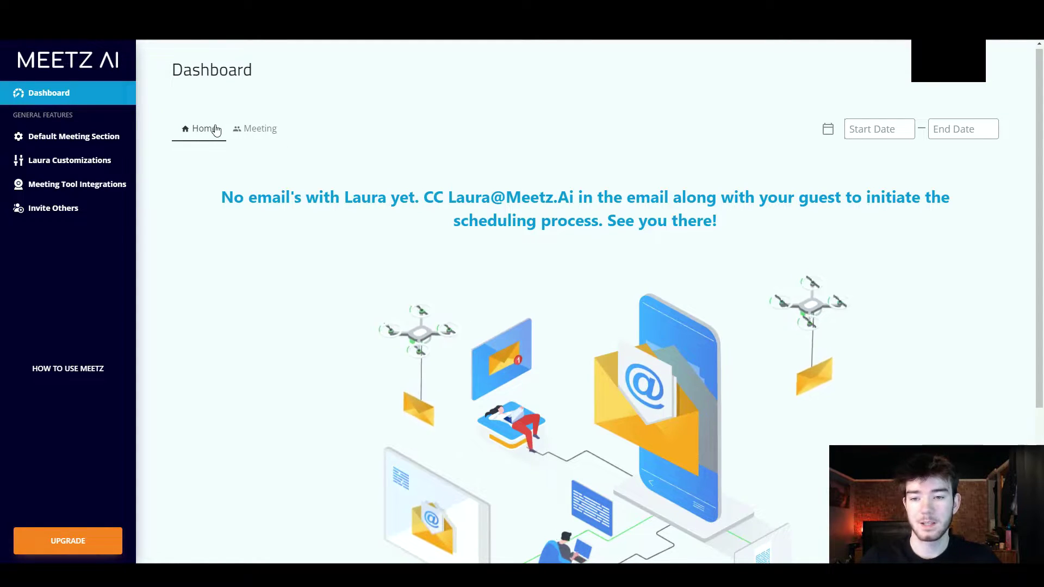
Open the Meeting tab and scroll its empty list, which prompts CC'ing Laura to book meetings
left_click(268, 130)
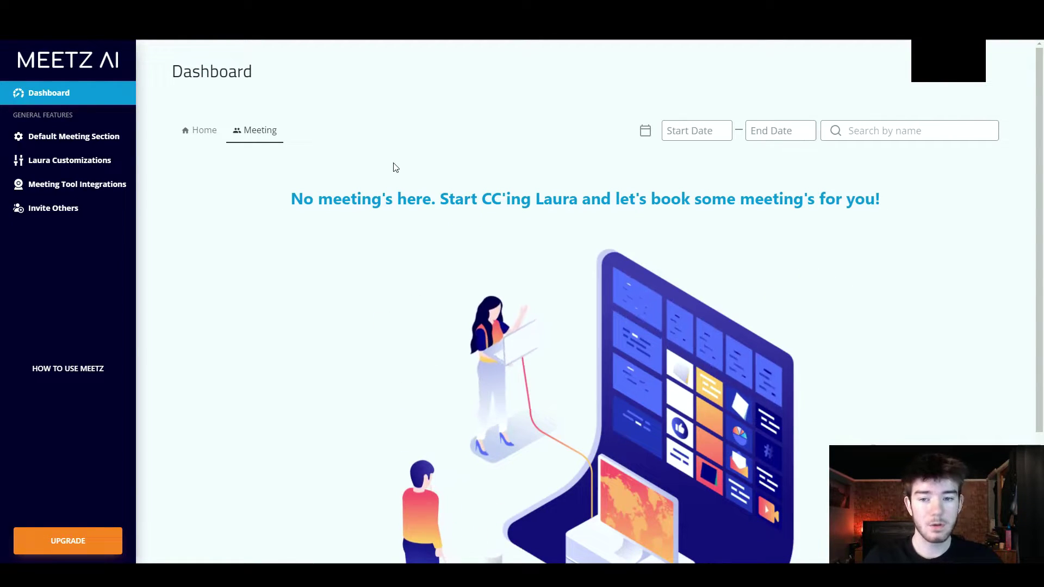
scroll(418, 174, "down", 1)
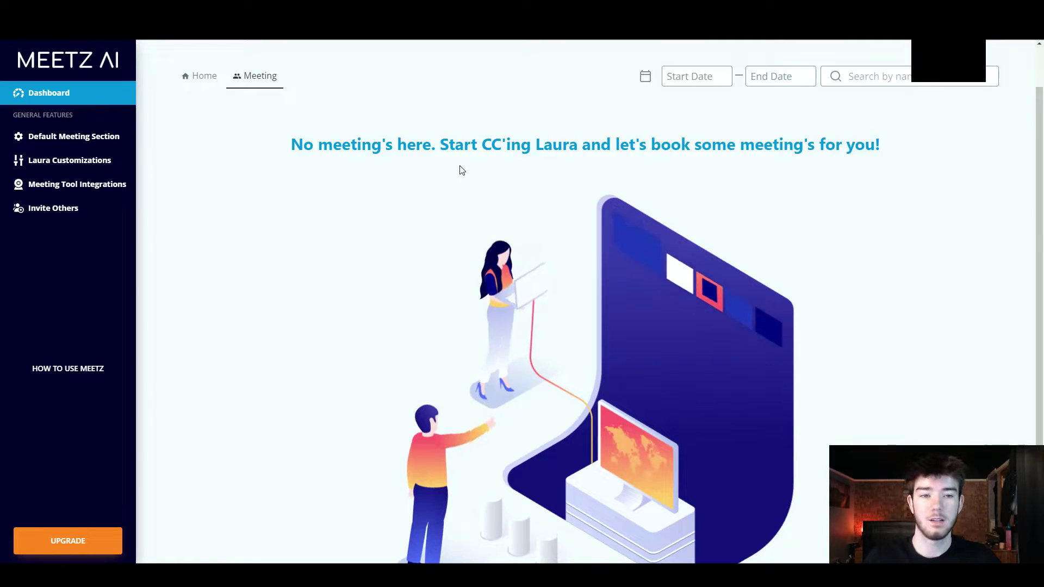
scroll(461, 171, "up", 1)
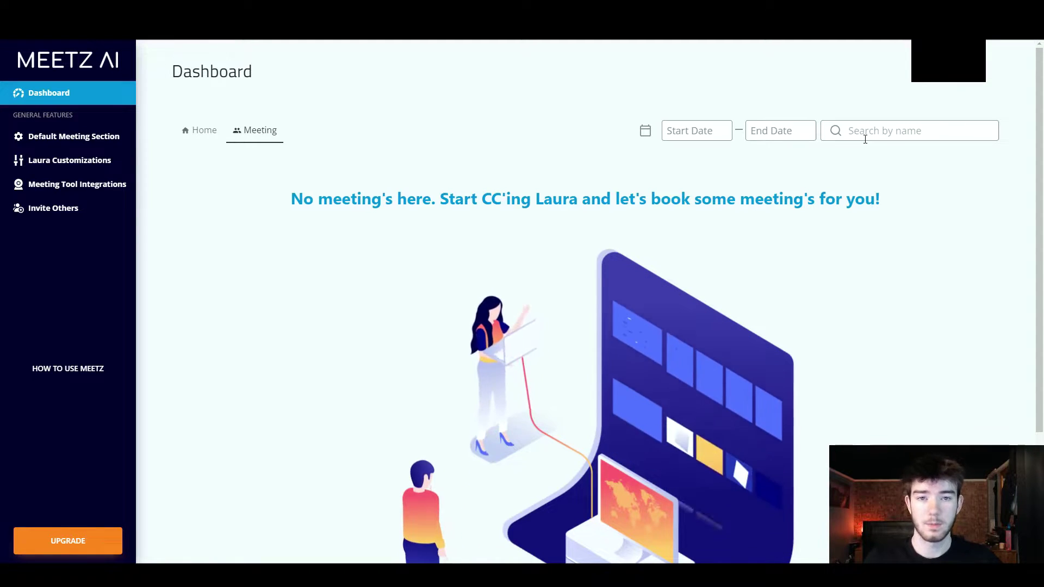
scroll(440, 109, "down", 2)
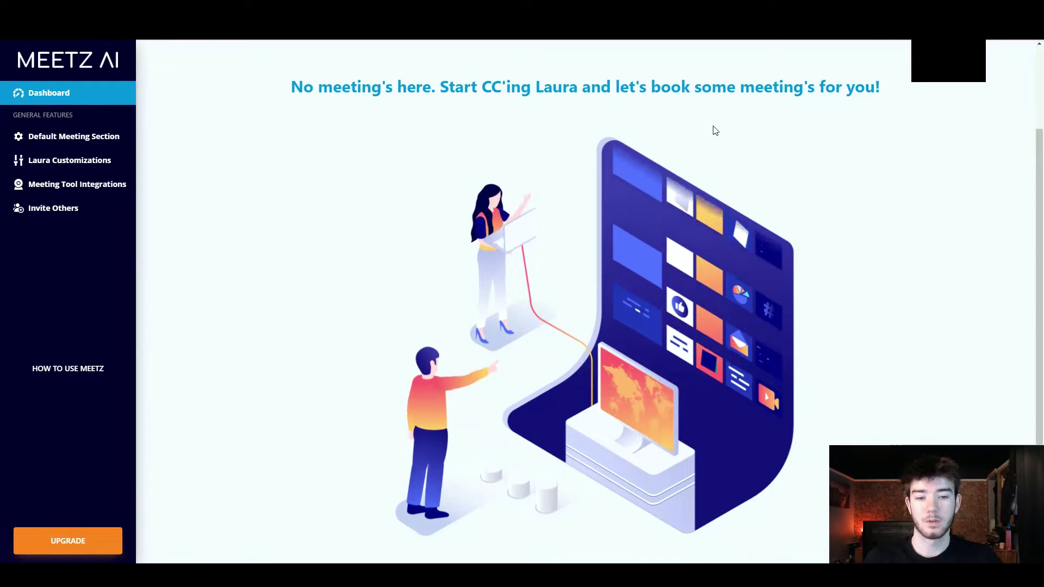
scroll(713, 129, "down", 1)
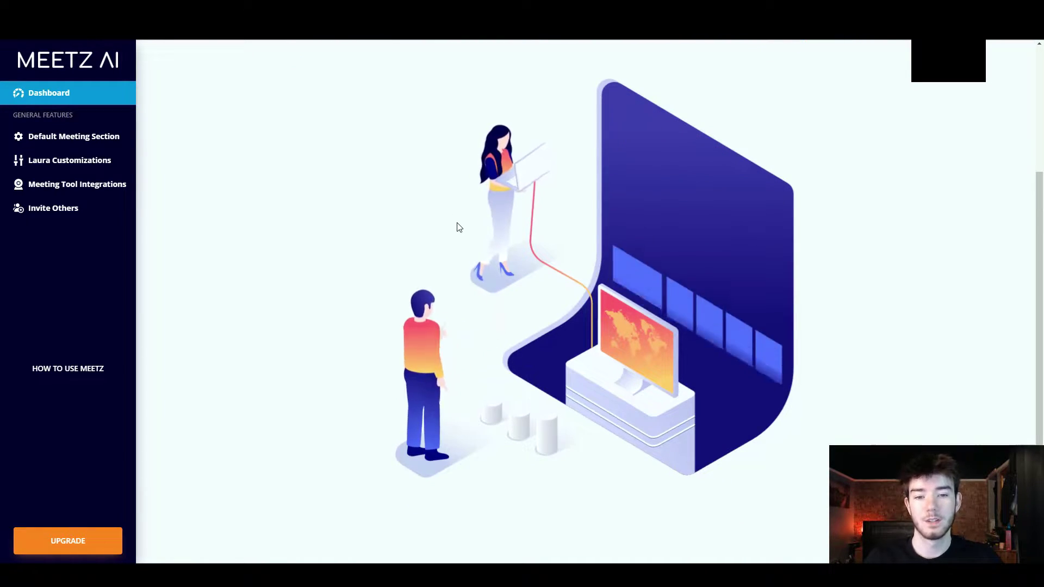
scroll(587, 239, "up", 3)
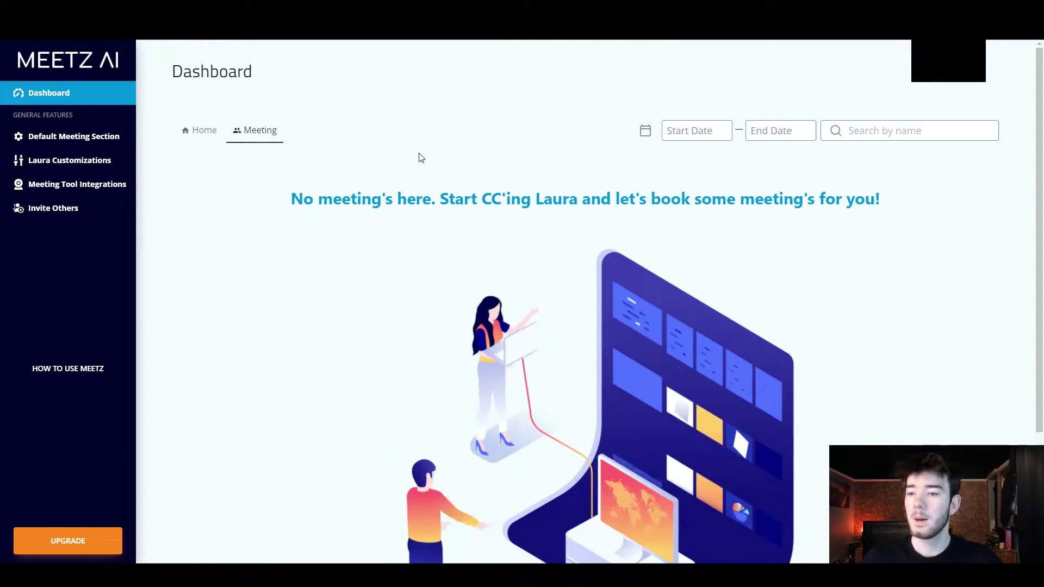
Review the Default Meeting Section: Europe/London GMT, Monday–Friday 9:00 AM–4:00 PM, Google Meet
left_click(109, 137)
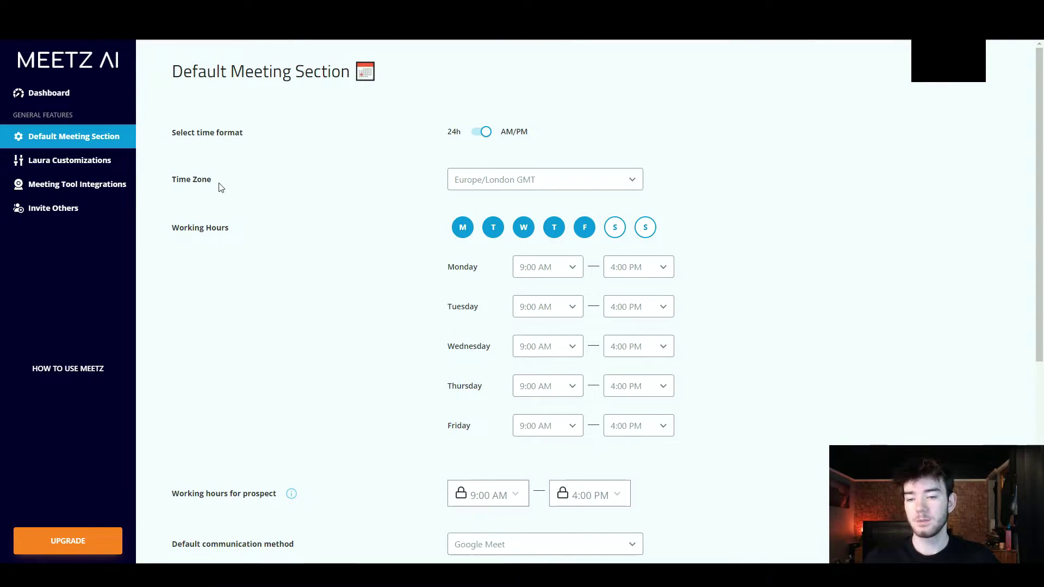
scroll(293, 343, "down", 2)
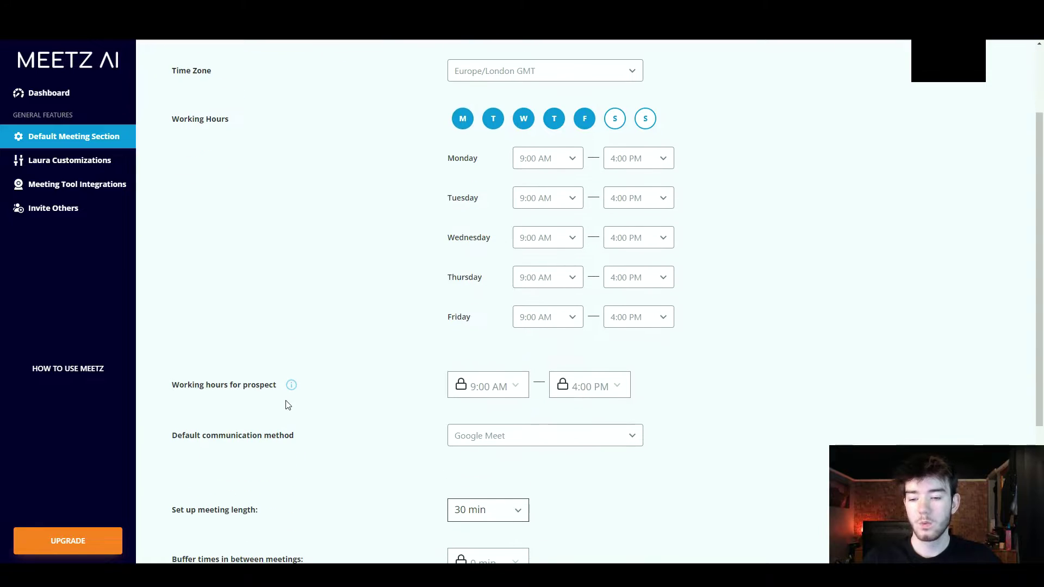
scroll(300, 385, "down", 1)
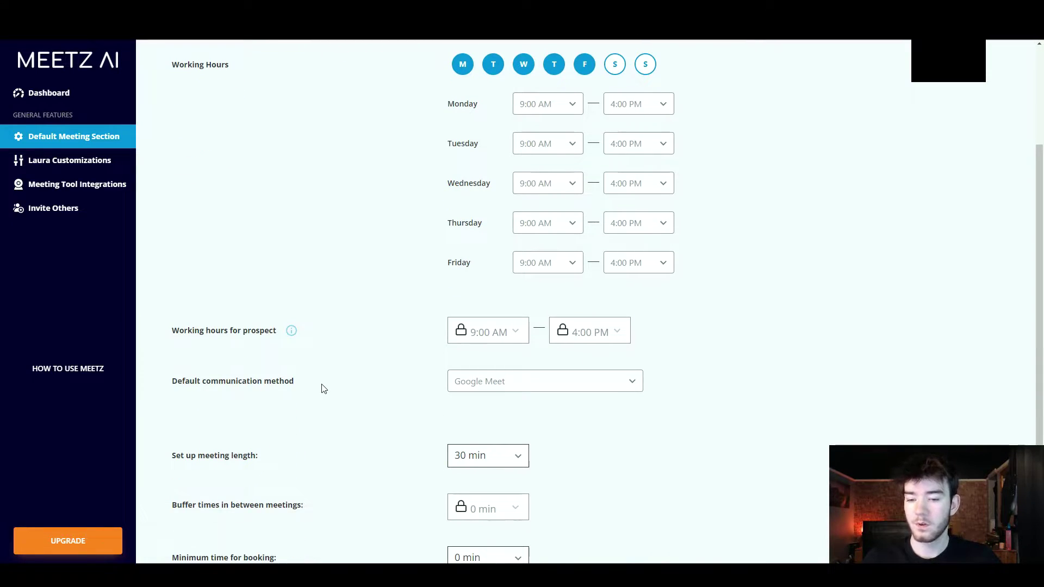
scroll(323, 388, "down", 2)
scroll(288, 349, "down", 1)
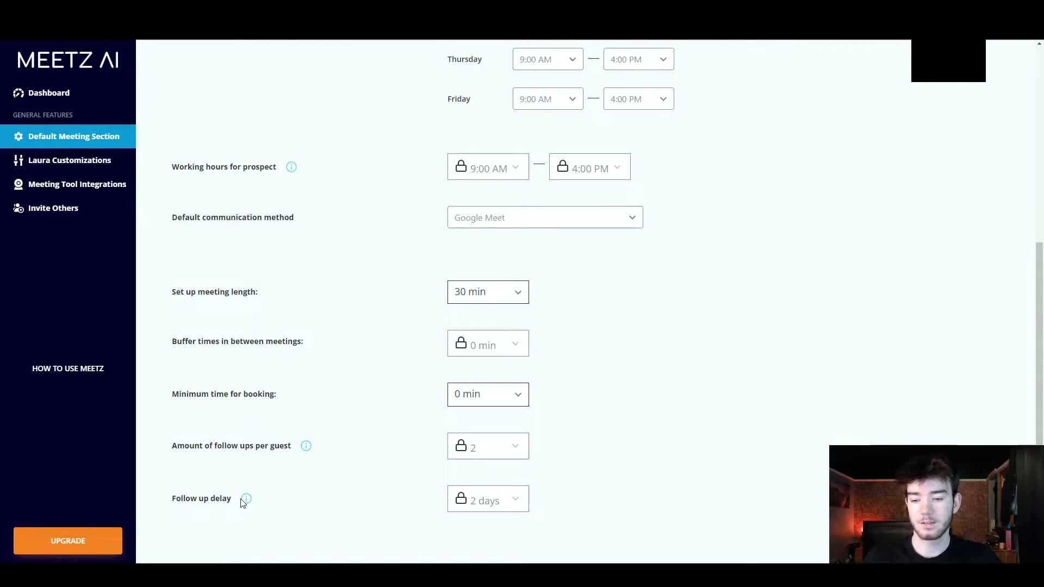
scroll(348, 488, "up", 6)
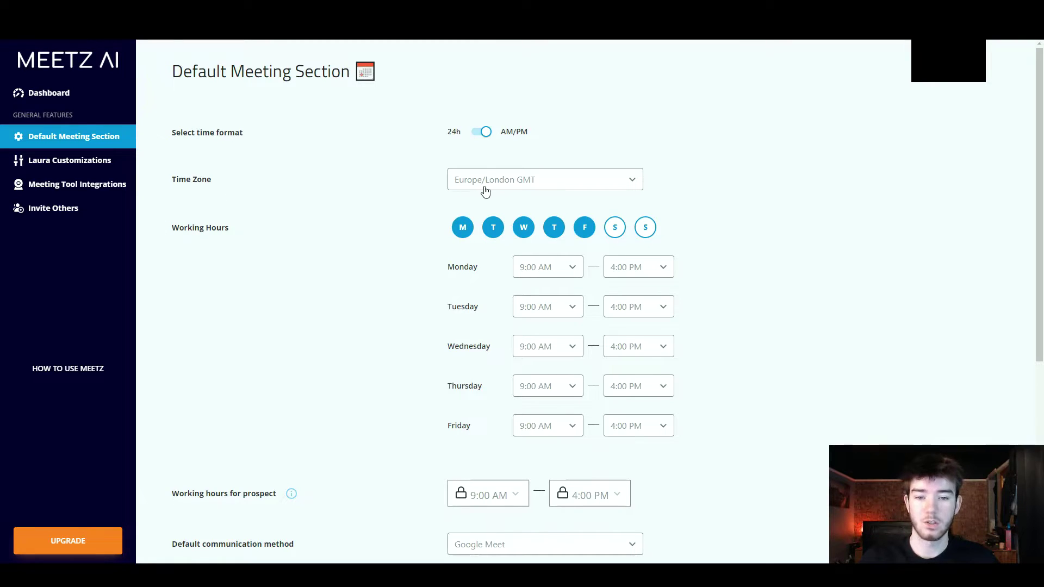
Keep the Europe/London GMT time zone and turn Friday off, leaving Monday–Thursday working days
left_click(544, 186)
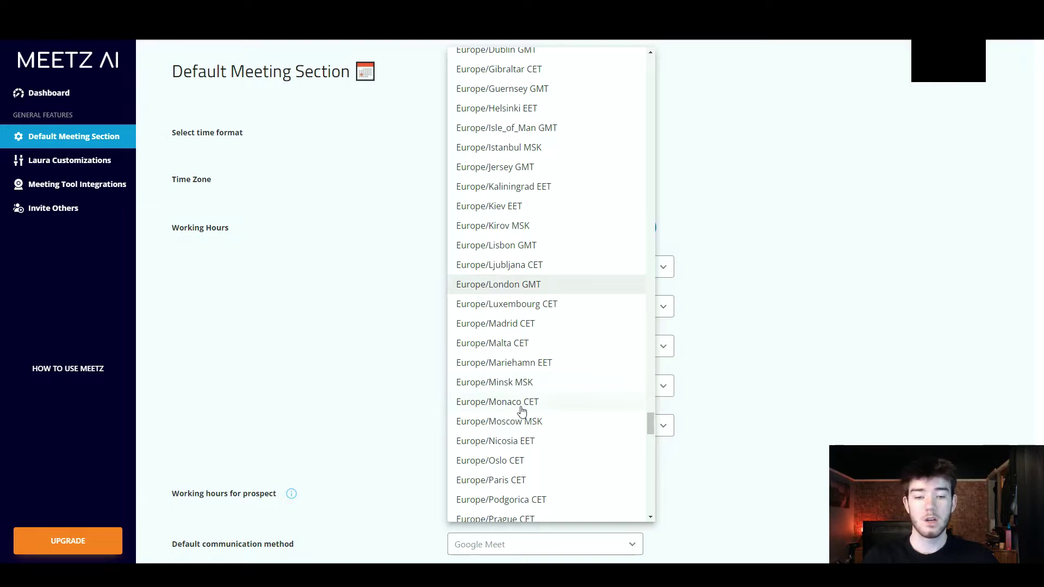
left_click(813, 260)
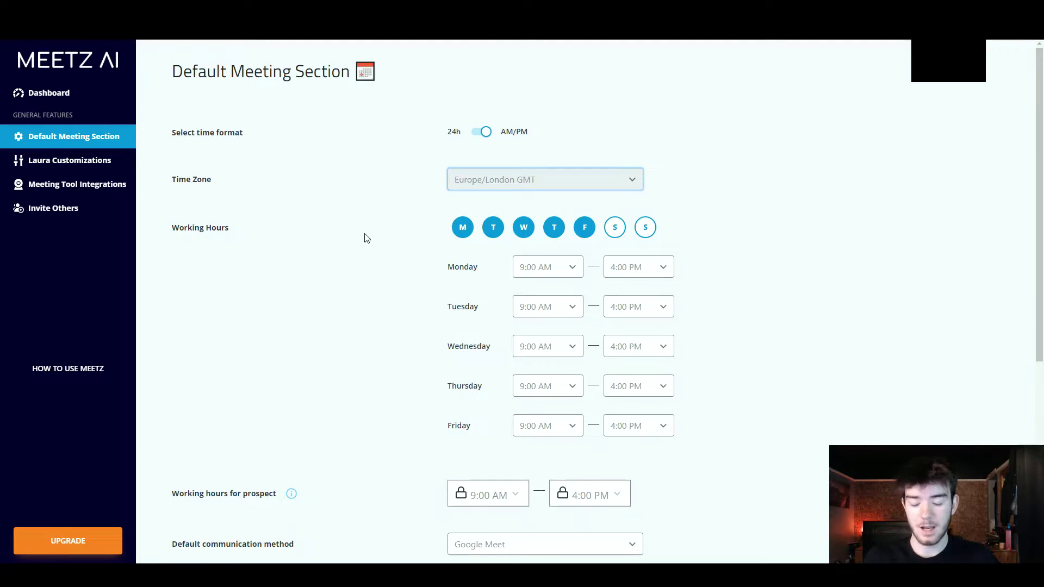
left_click(464, 228)
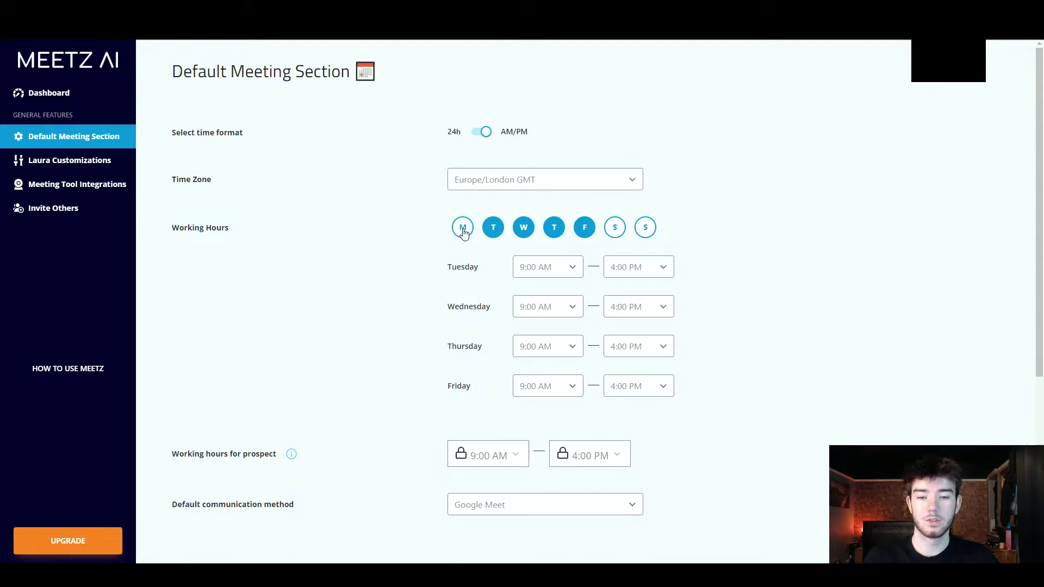
left_click(463, 229)
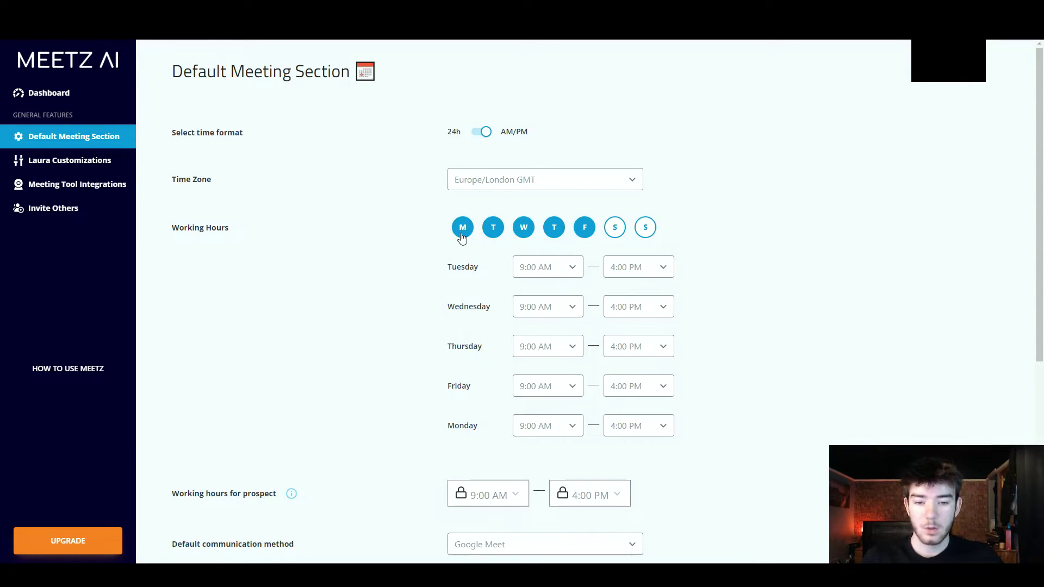
left_click(585, 233)
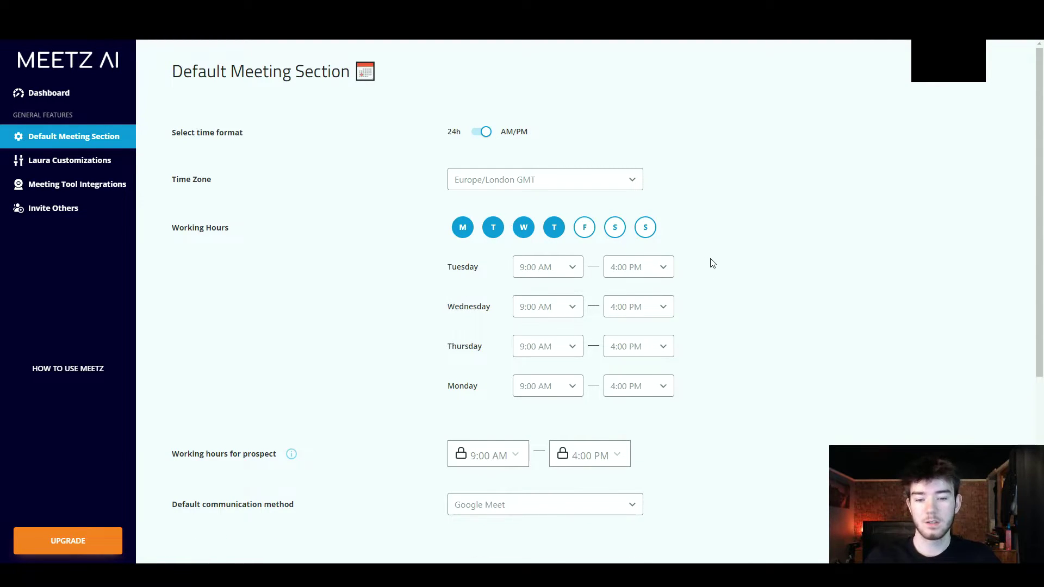
Change Tuesday's start time from 9:00 AM to 7:00 AM, still ending at 4:00 PM
scroll(712, 263, "down", 1)
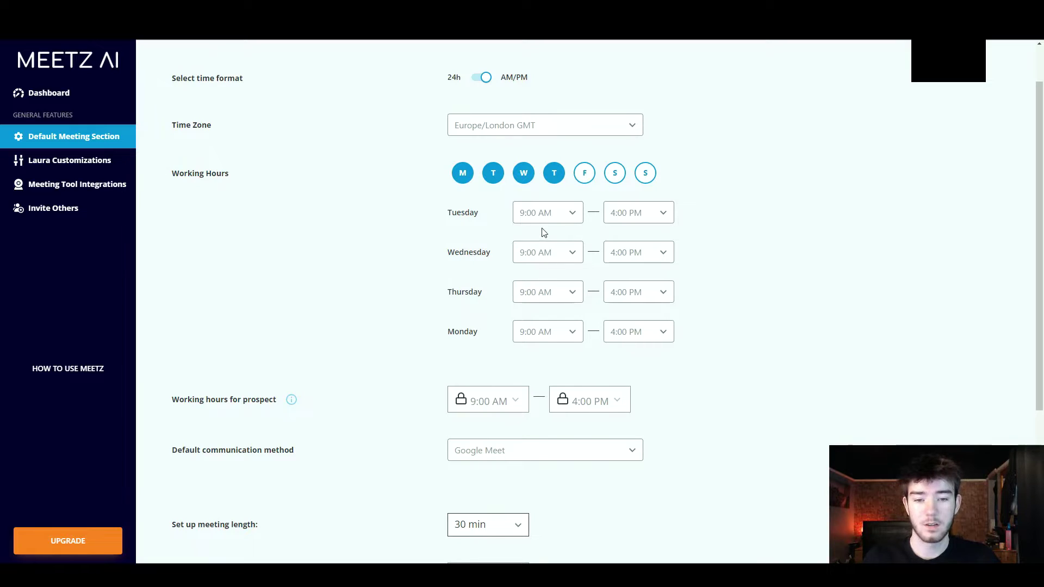
left_click(578, 216)
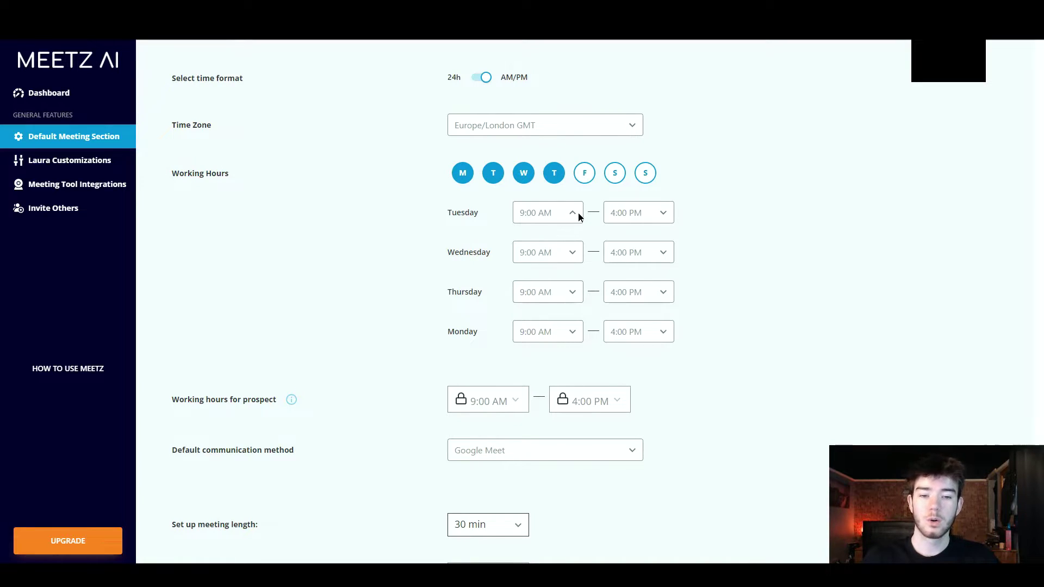
left_click(715, 214)
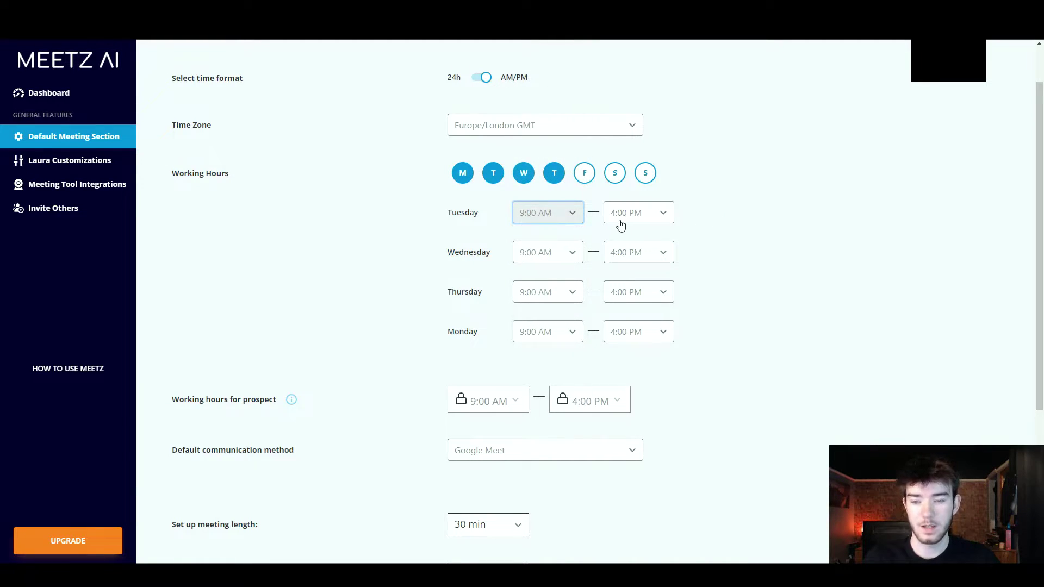
left_click(576, 217)
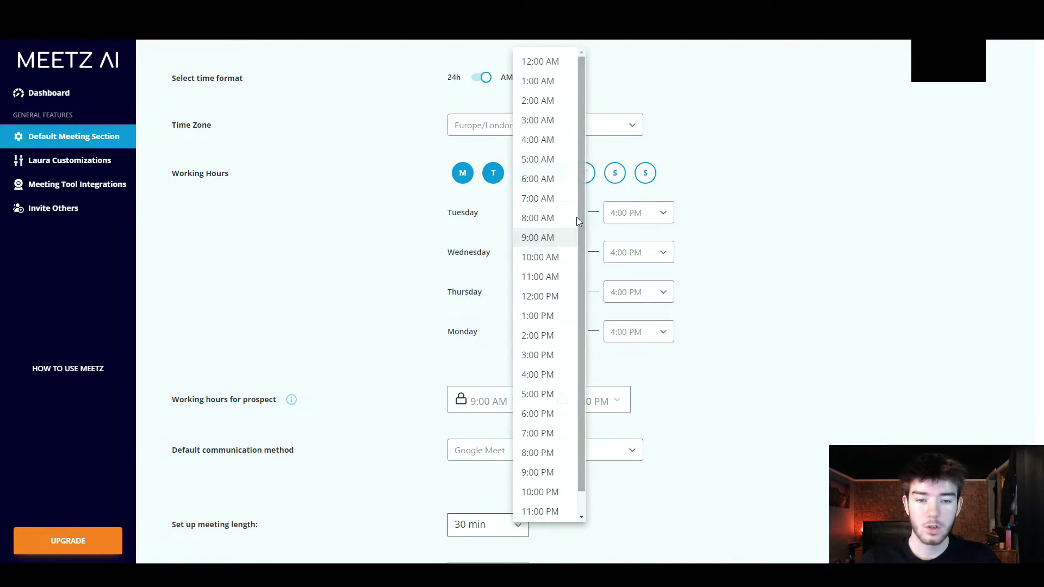
left_click(545, 199)
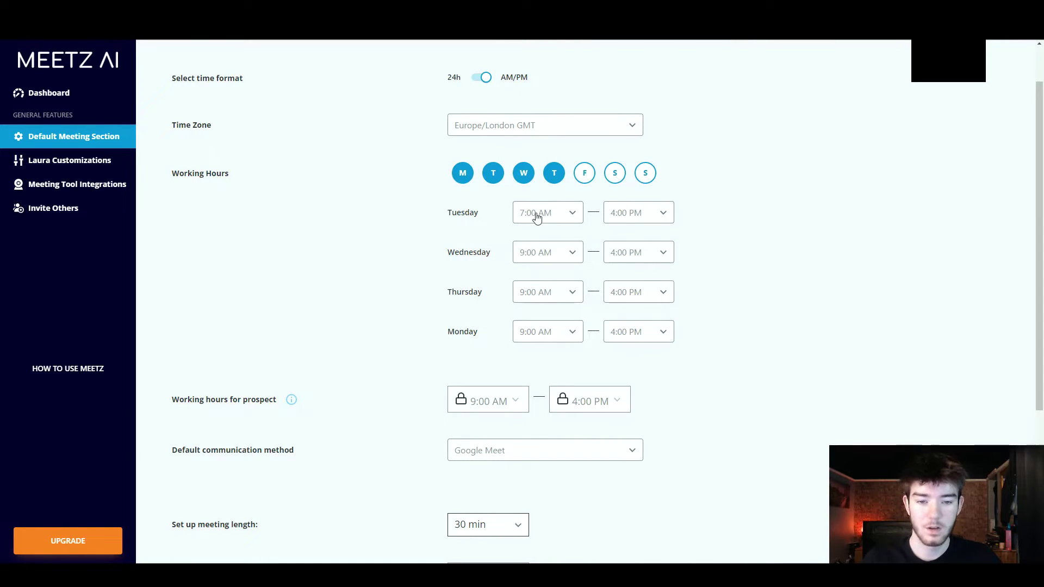
scroll(319, 269, "down", 2)
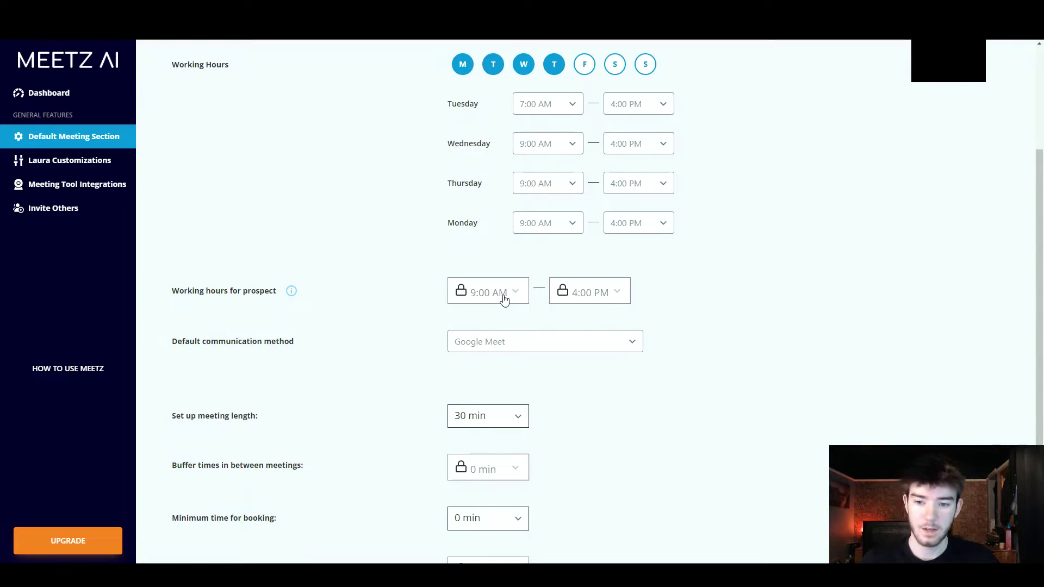
scroll(380, 302, "down", 1)
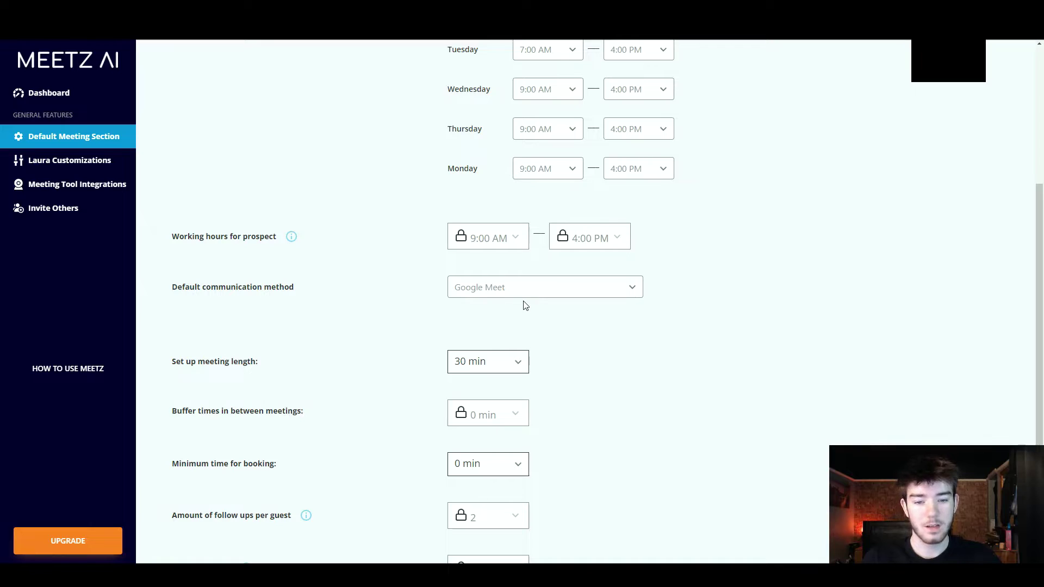
left_click(535, 293)
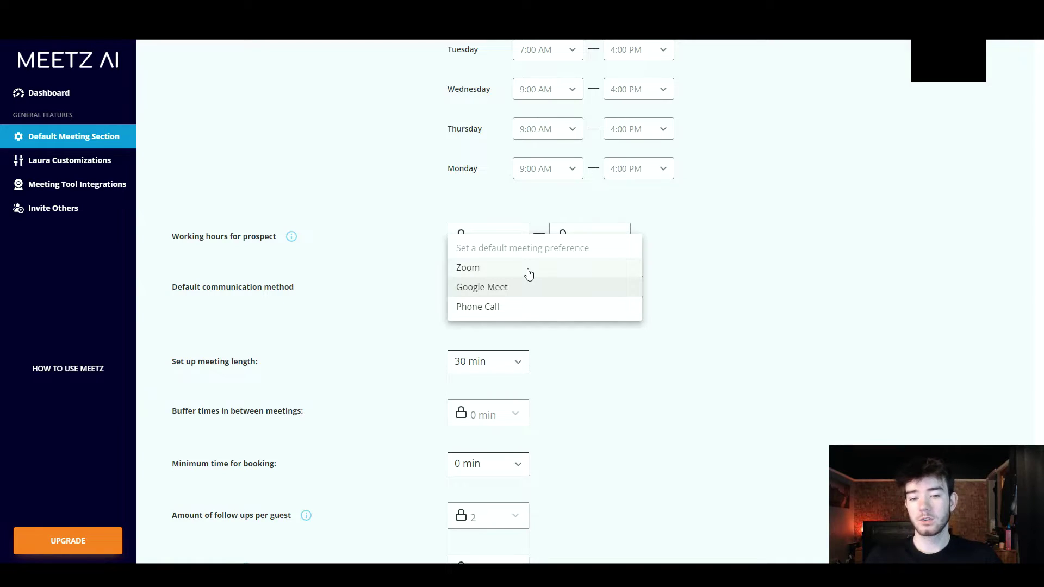
left_click(488, 270)
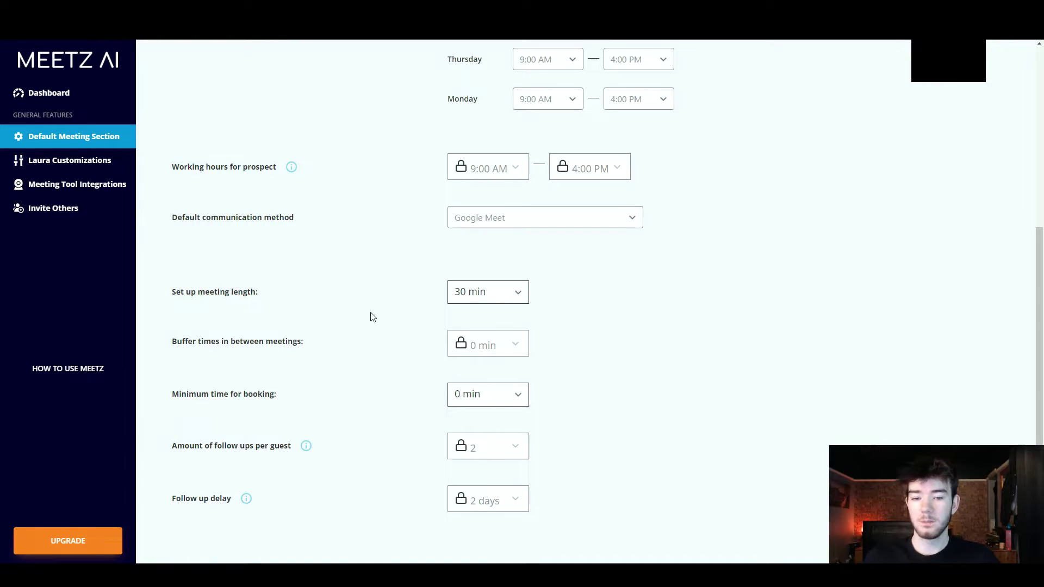
left_click(518, 294)
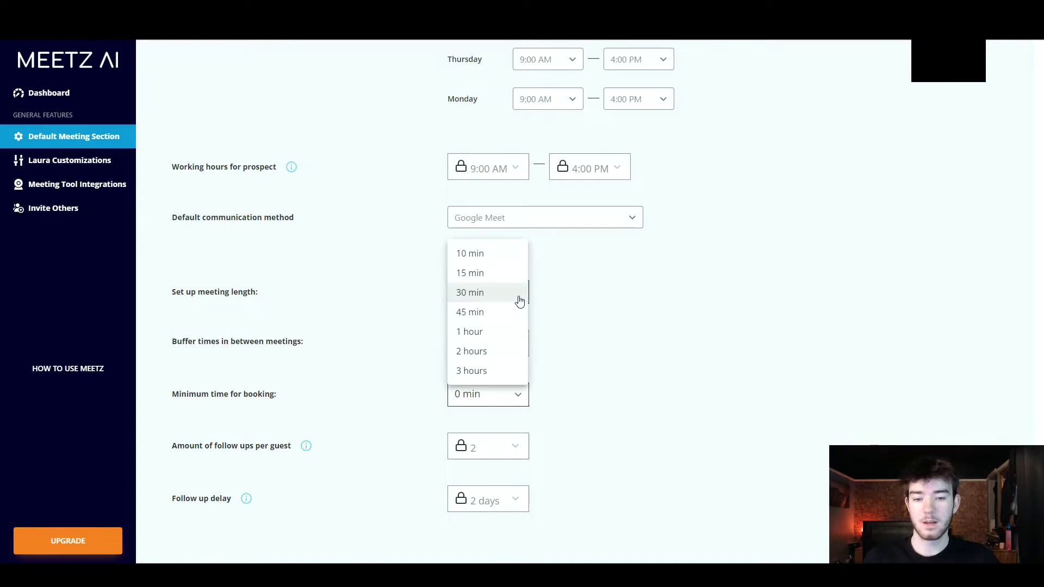
left_click(523, 302)
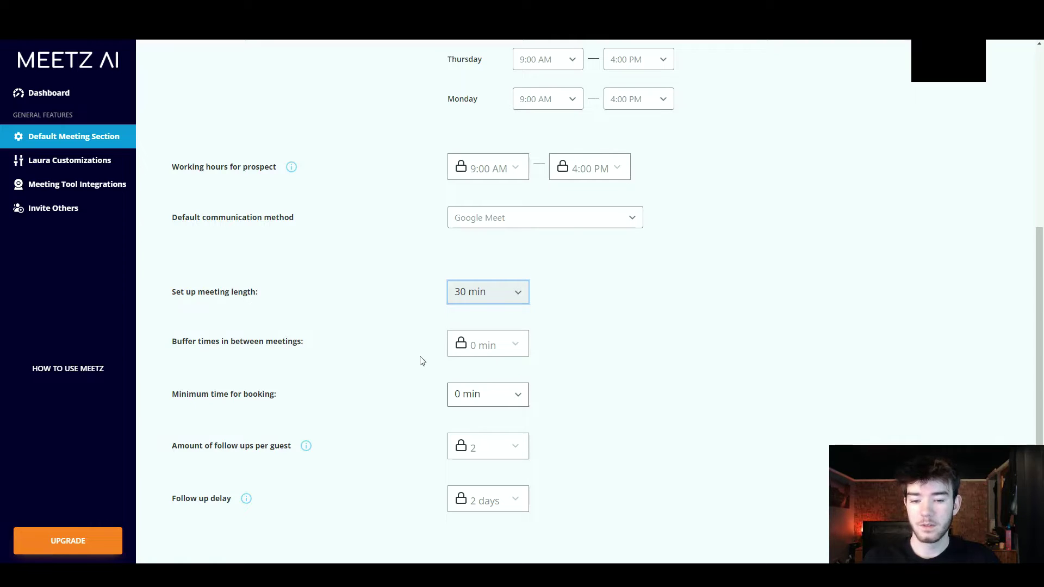
left_click(487, 405)
left_click(562, 401)
mouse_move(303, 456)
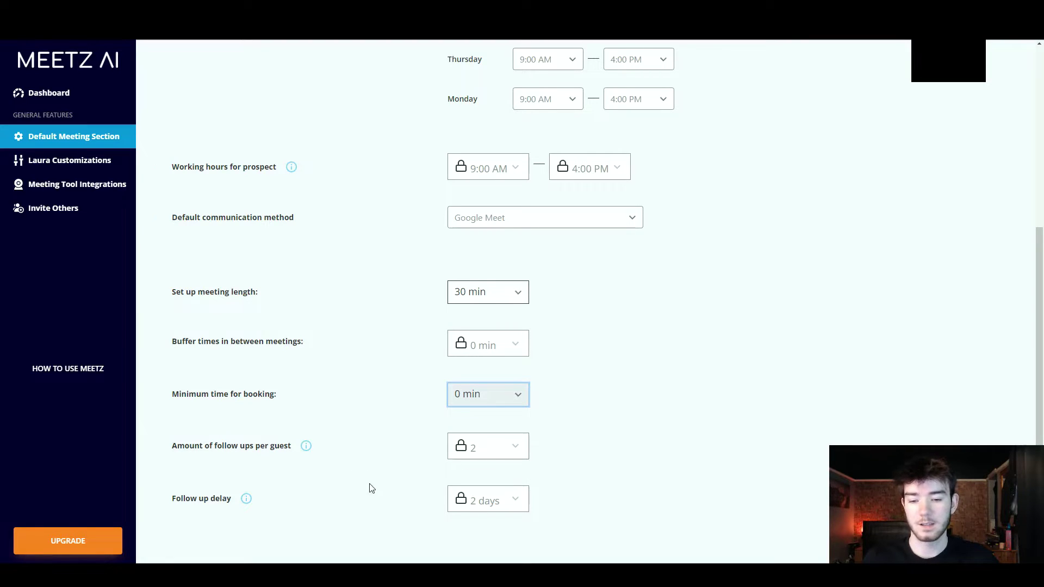
Browse Laura Customizations, then go to Meeting Tool Integrations, where Google Meet is the default tool
left_click(87, 165)
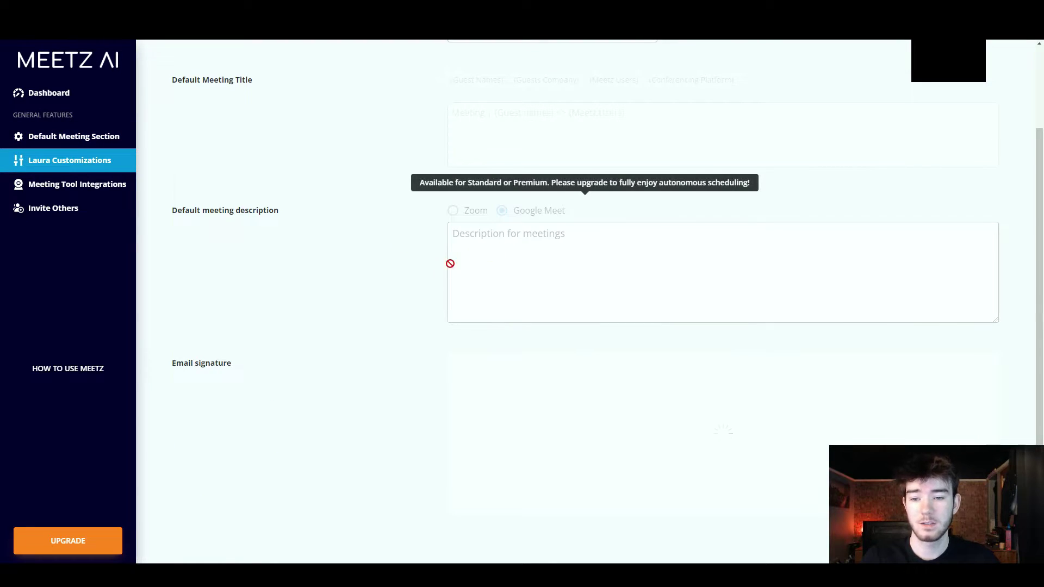
scroll(450, 263, "up", 2)
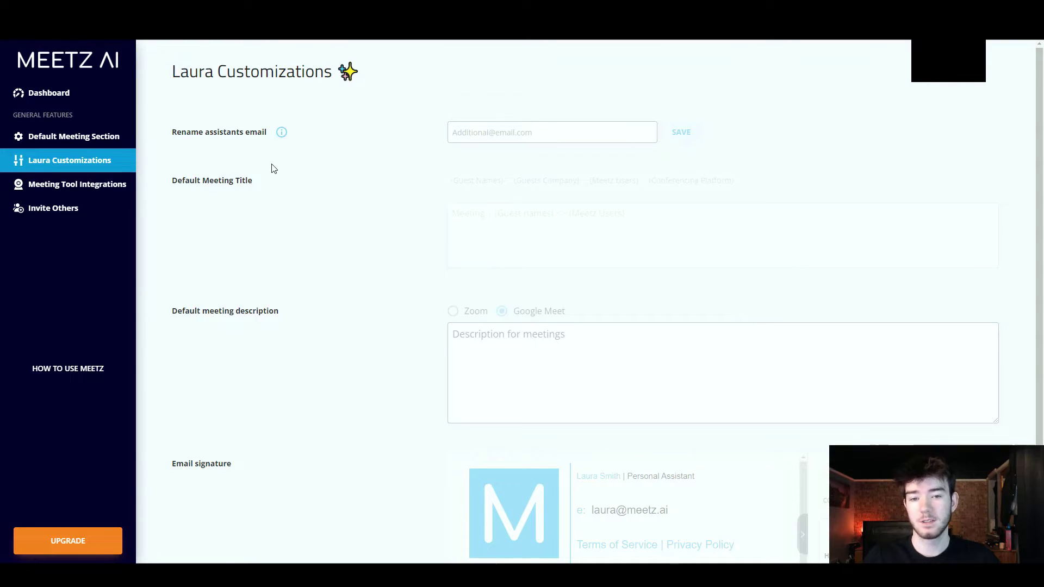
scroll(247, 221, "down", 2)
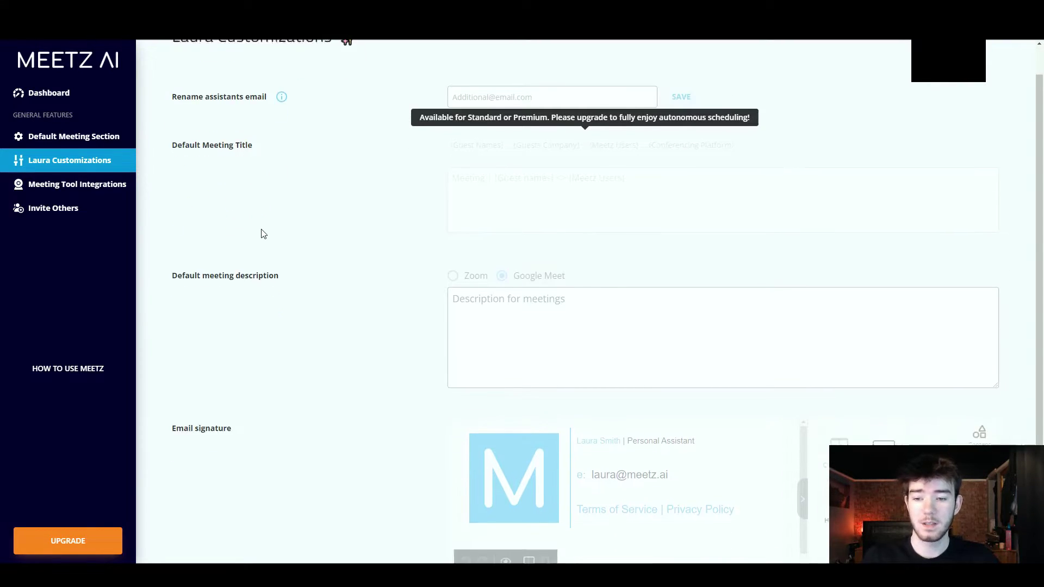
scroll(234, 239, "down", 1)
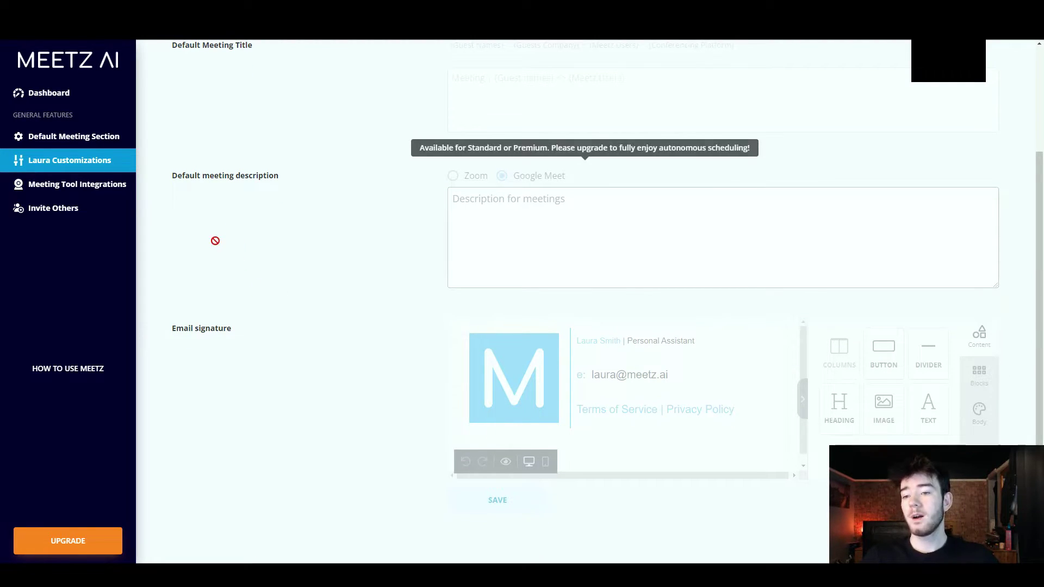
left_click(112, 191)
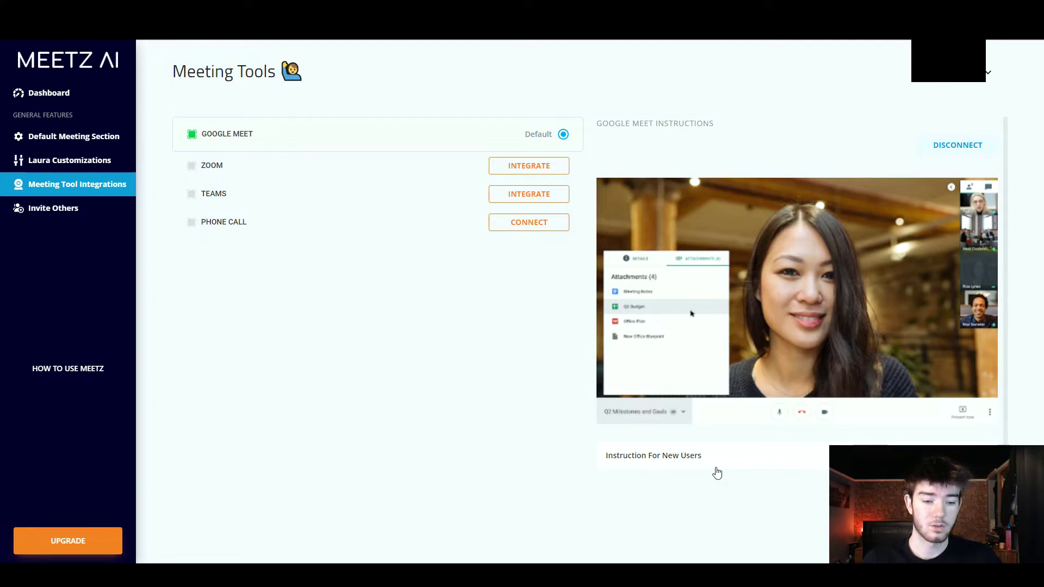
Expand and collapse Instruction For New Users, then go to the Invite Others page
left_click(653, 455)
left_click(653, 453)
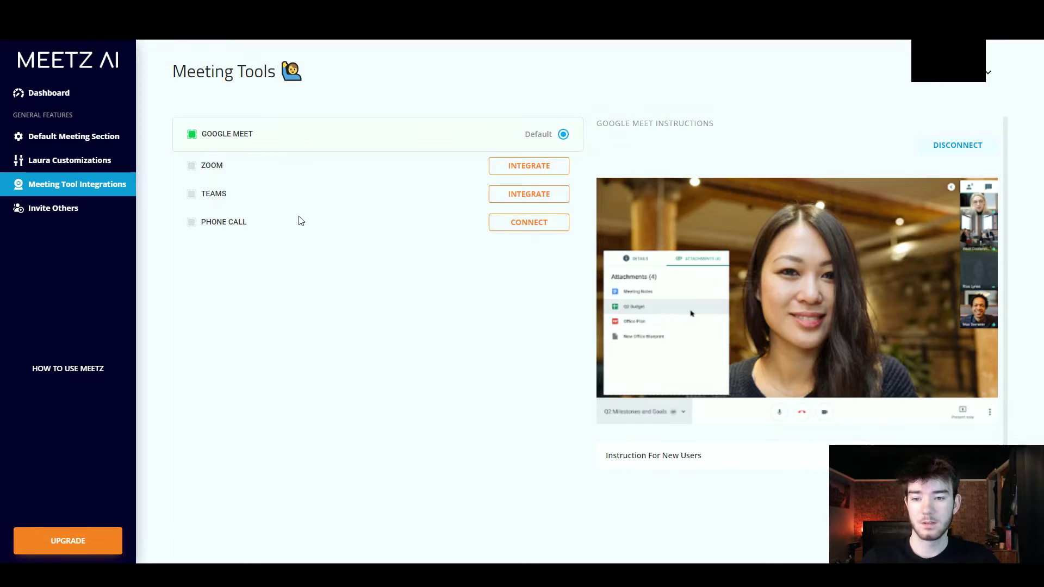
left_click(88, 209)
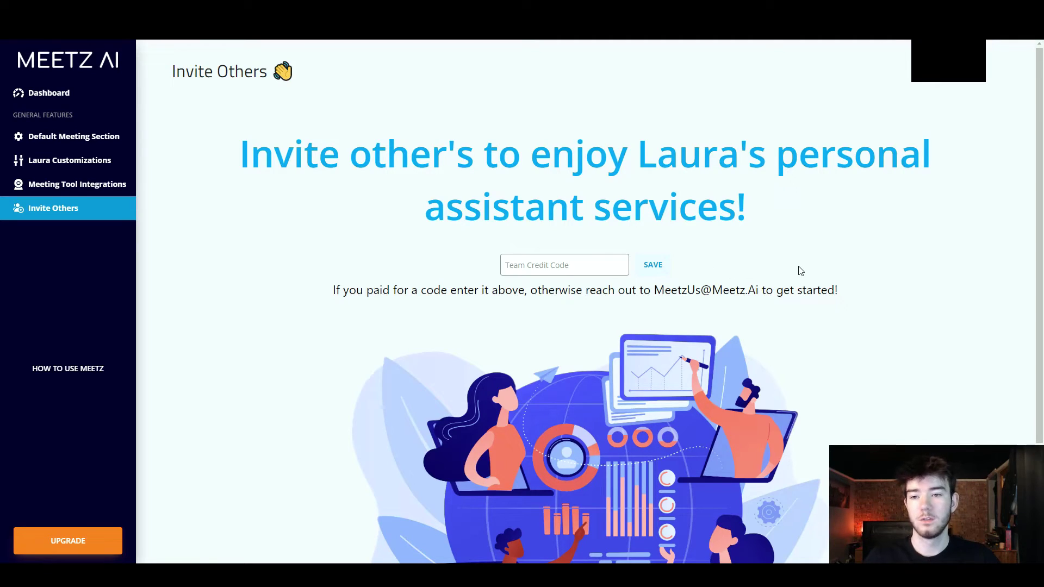
scroll(804, 271, "down", 3)
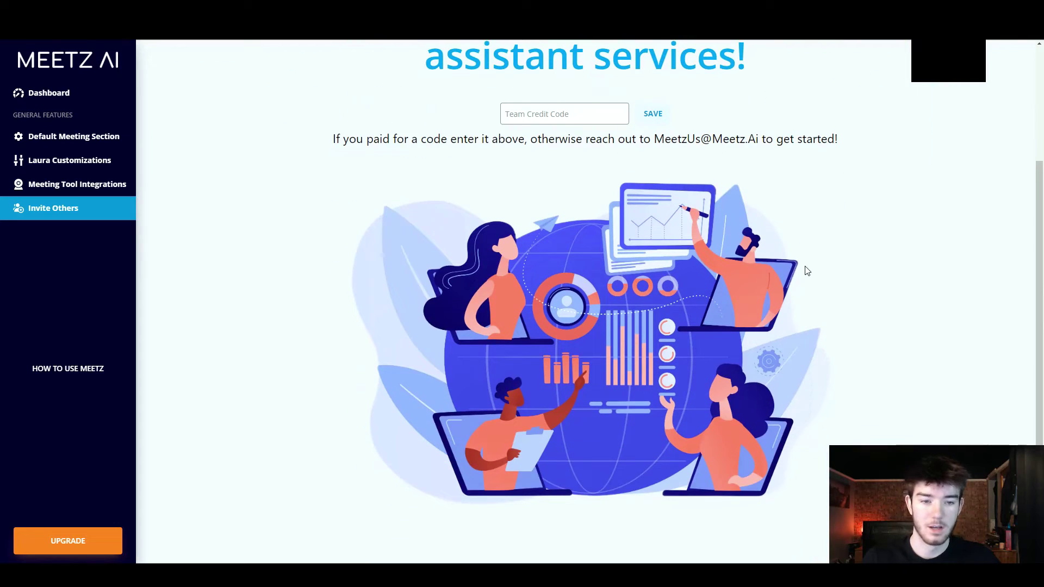
scroll(876, 272, "up", 3)
scroll(877, 273, "down", 3)
scroll(878, 274, "up", 3)
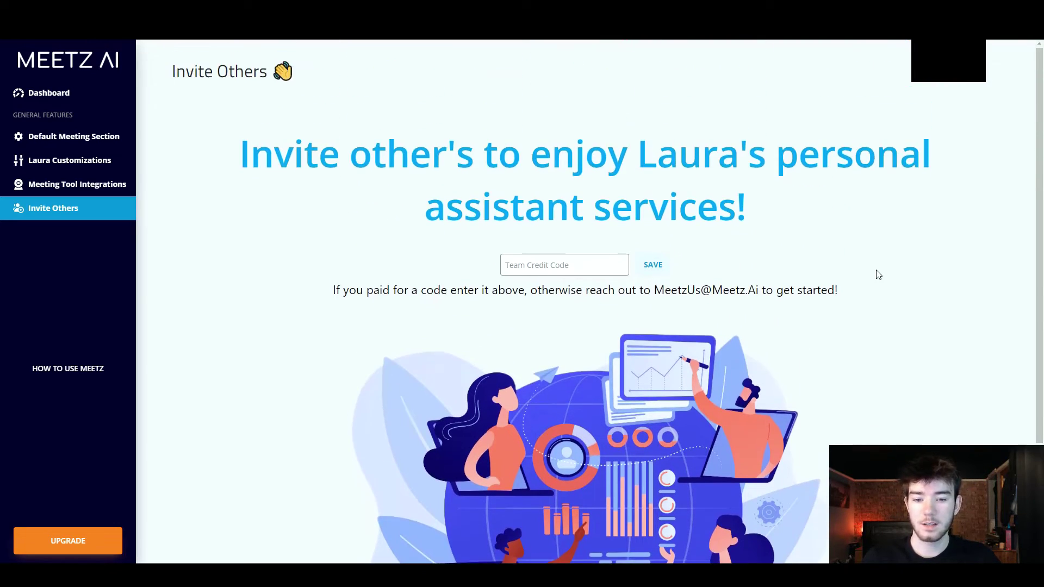
scroll(552, 325, "down", 3)
scroll(547, 319, "up", 3)
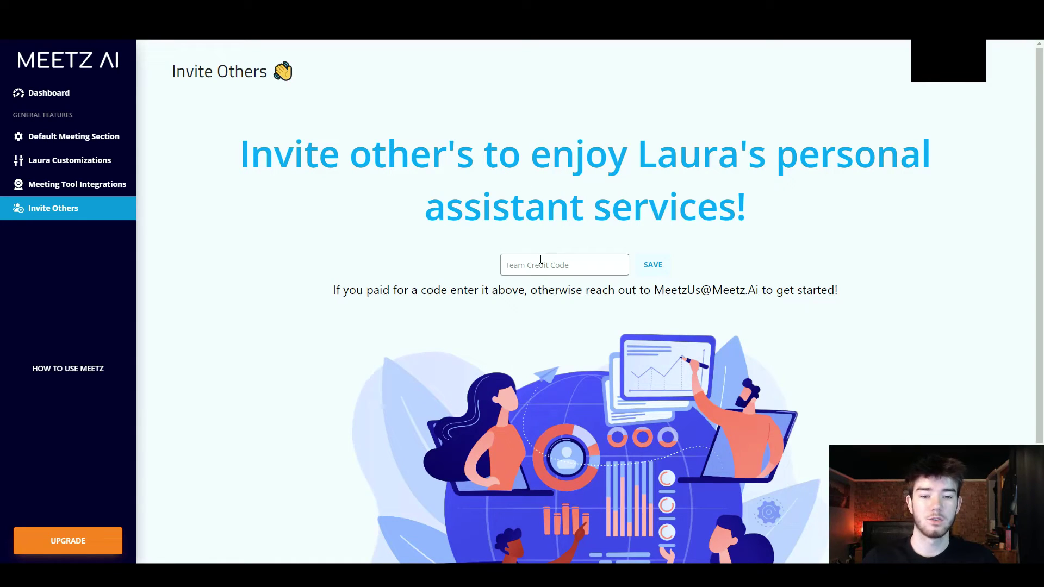
left_click(92, 369)
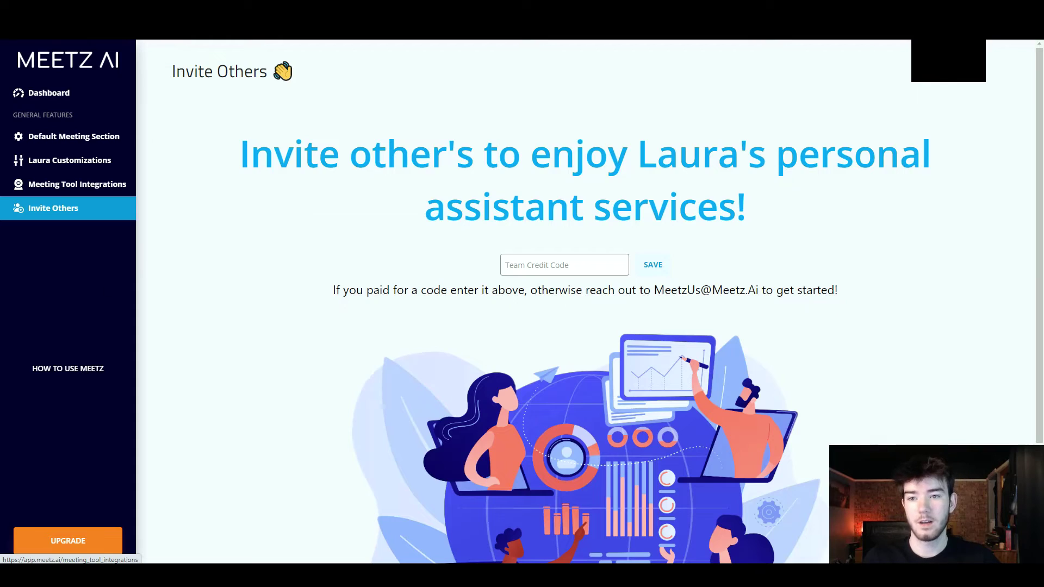